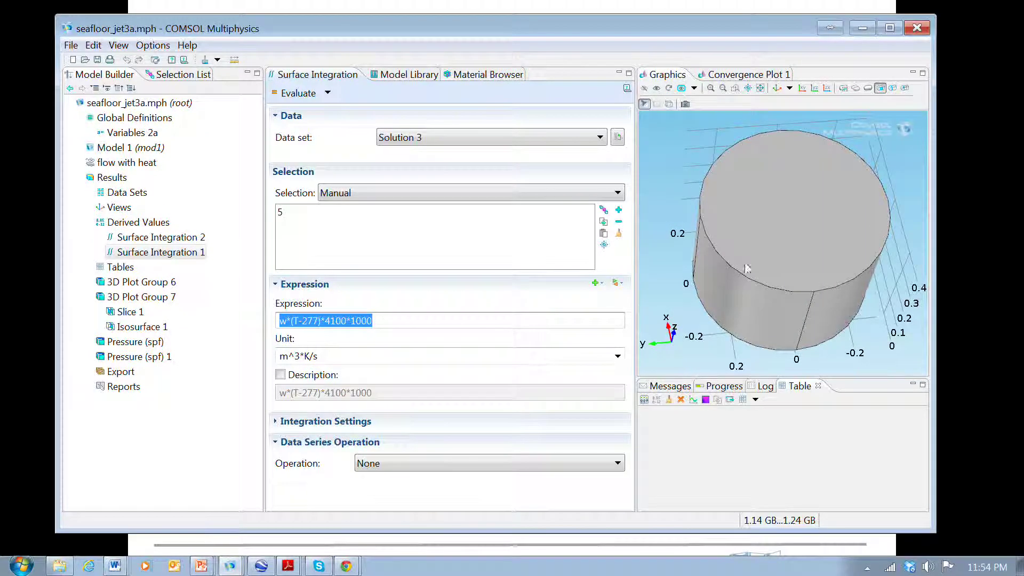
# Select Model 1 and orbit the cylinder domain to view its end face and sides.
pyautogui.click(125, 162)
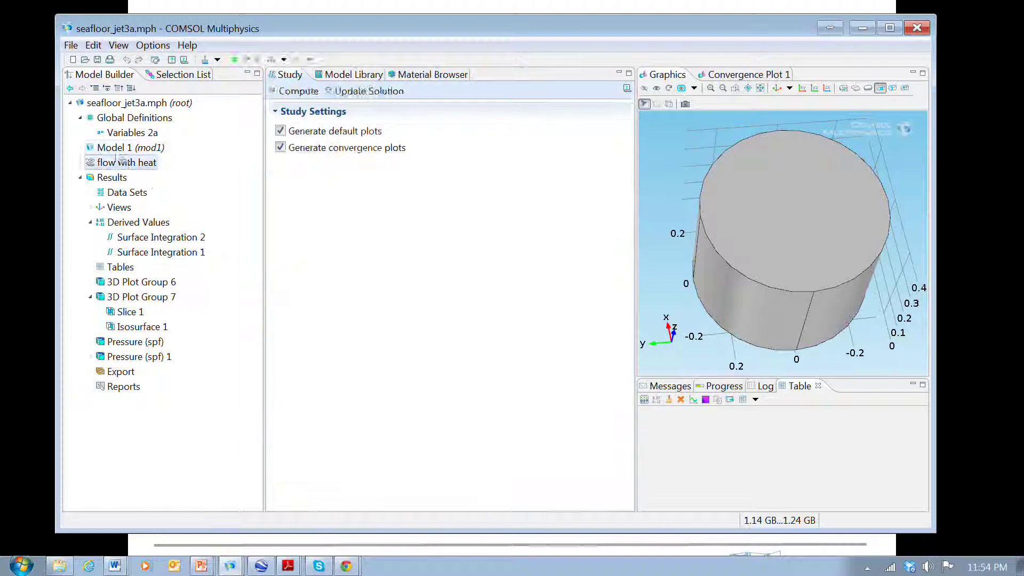
pyautogui.click(114, 149)
pyautogui.click(81, 148)
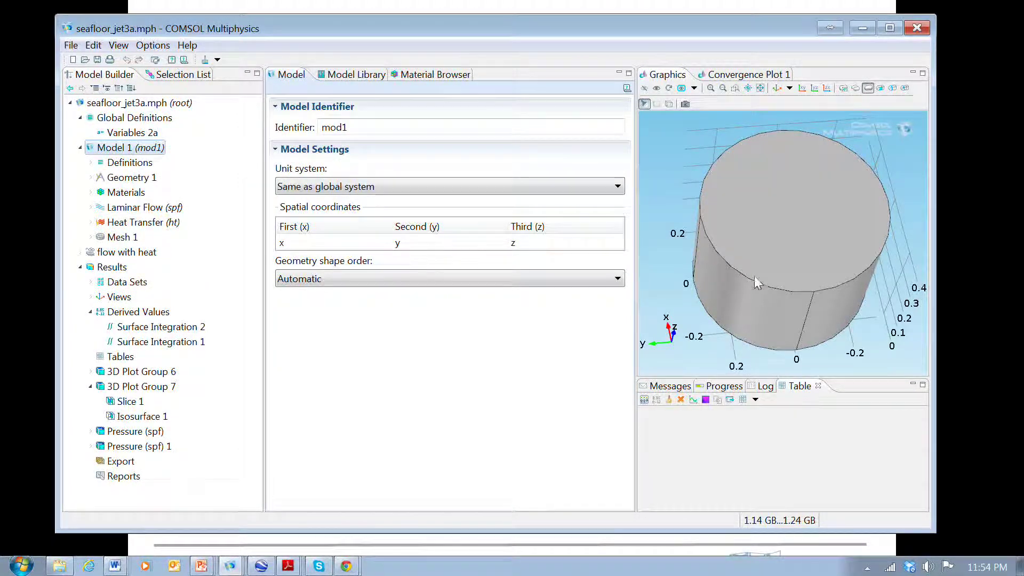
pyautogui.click(775, 258)
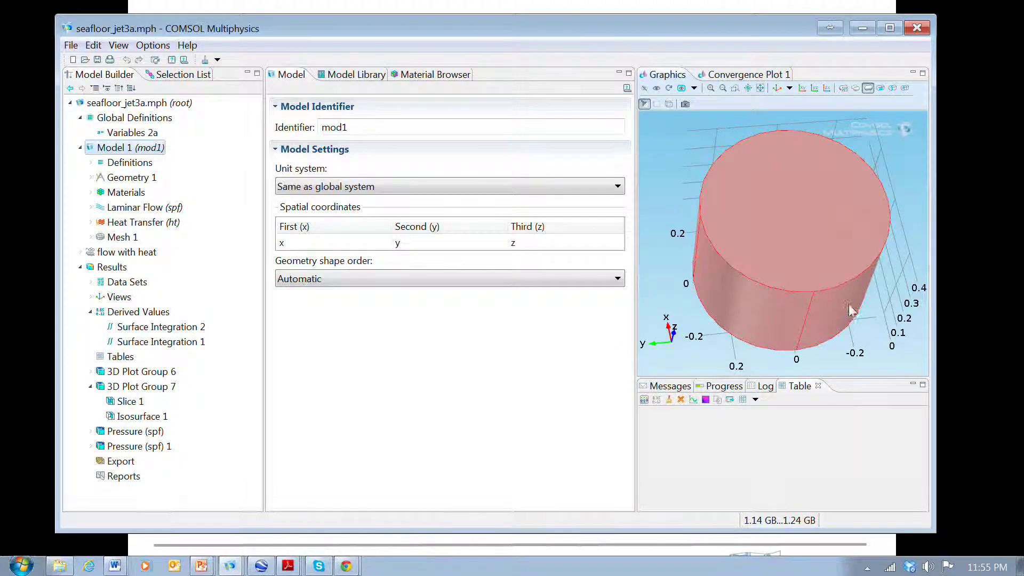
pyautogui.moveTo(803, 284)
pyautogui.mouseDown()
pyautogui.moveTo(806, 167)
pyautogui.moveTo(783, 280)
pyautogui.mouseUp()
pyautogui.moveTo(798, 217); pyautogui.dragTo(796, 184)
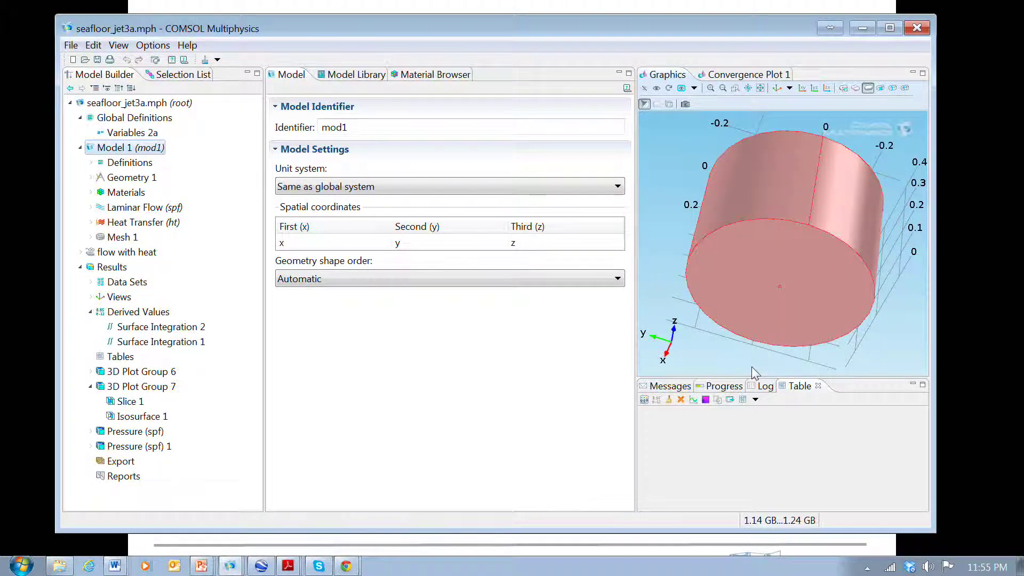
pyautogui.moveTo(785, 236); pyautogui.dragTo(769, 258)
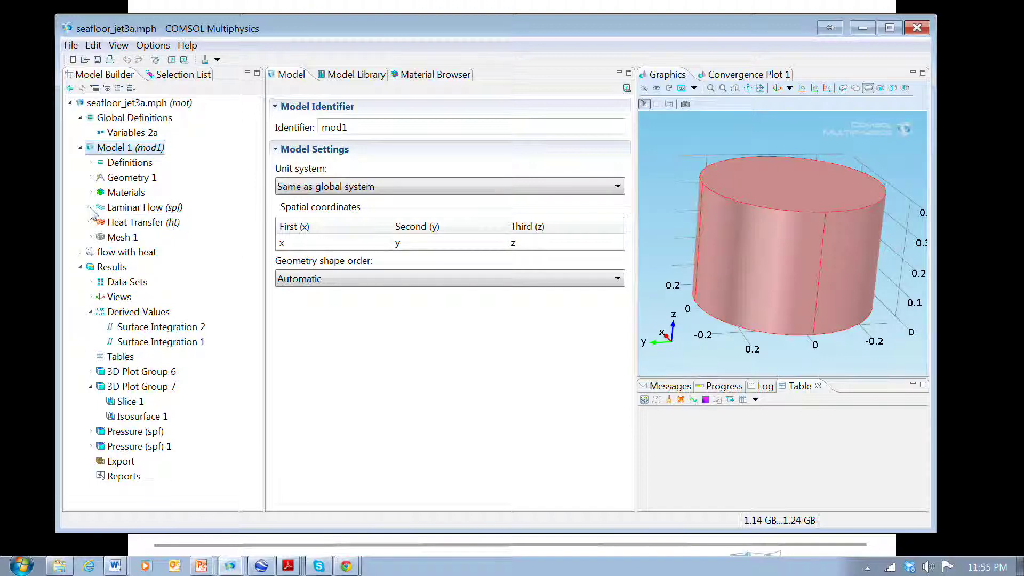
# Inspect Geometry 1's Cylinder 1 and Work Plane 1, an xy-plane at z = 0.
pyautogui.doubleClick(92, 179)
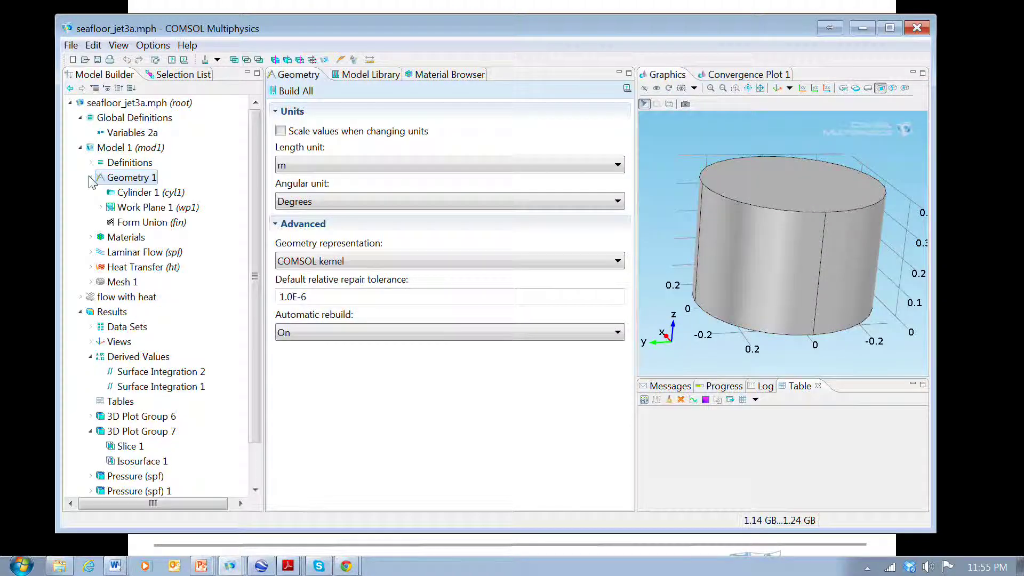
pyautogui.click(141, 194)
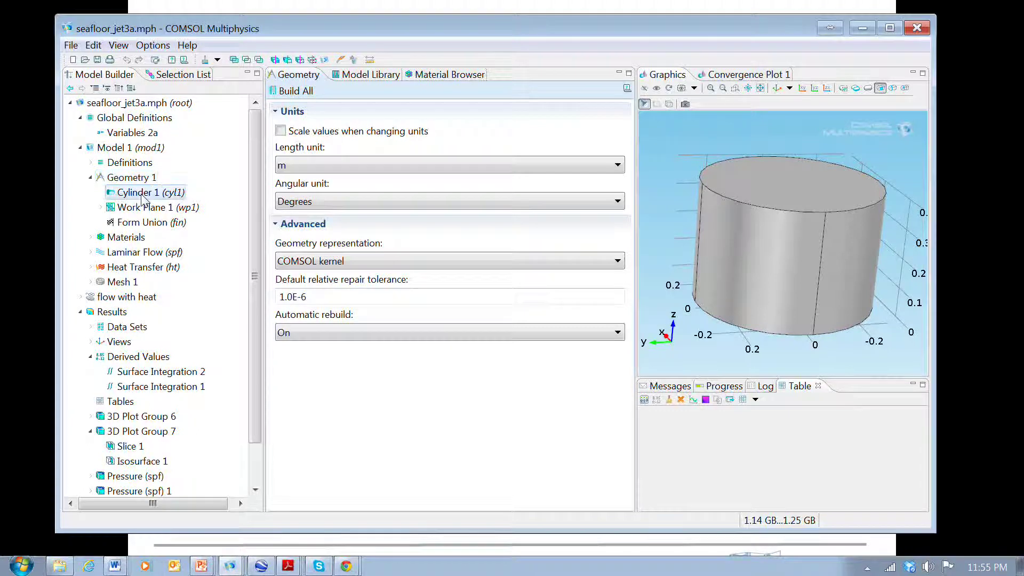
pyautogui.click(143, 208)
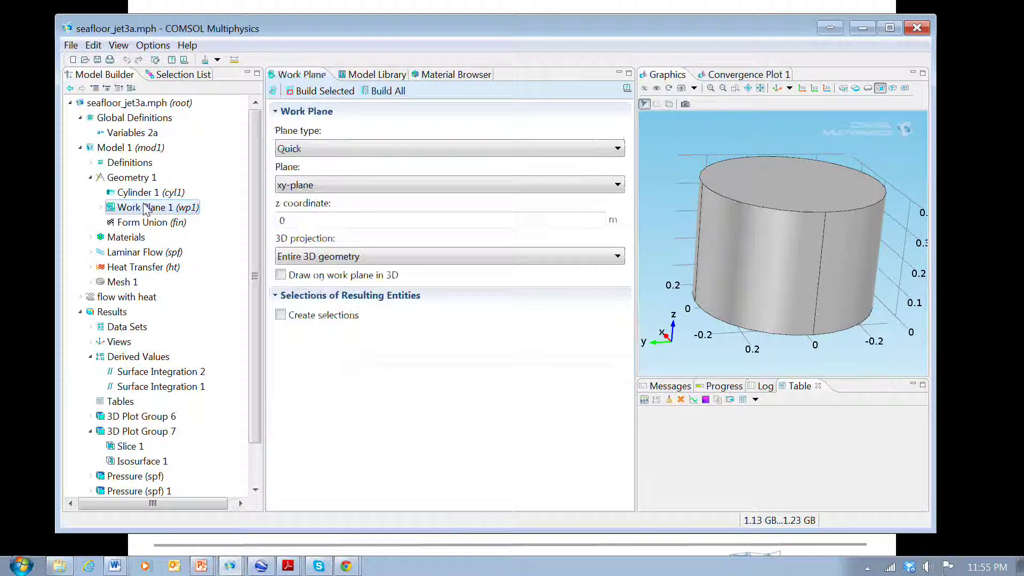
pyautogui.moveTo(703, 277); pyautogui.dragTo(801, 200)
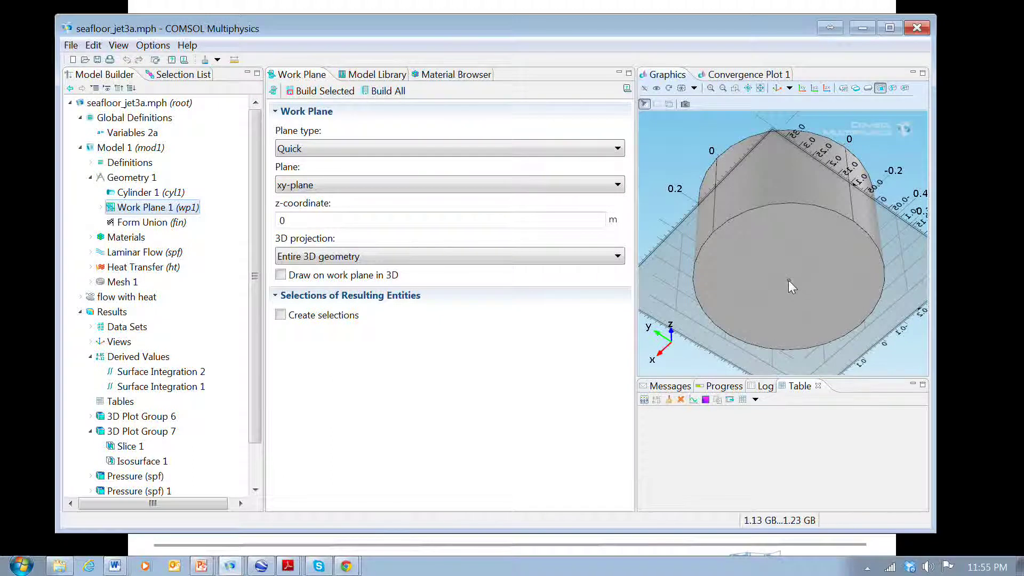
pyautogui.moveTo(808, 164); pyautogui.dragTo(801, 243)
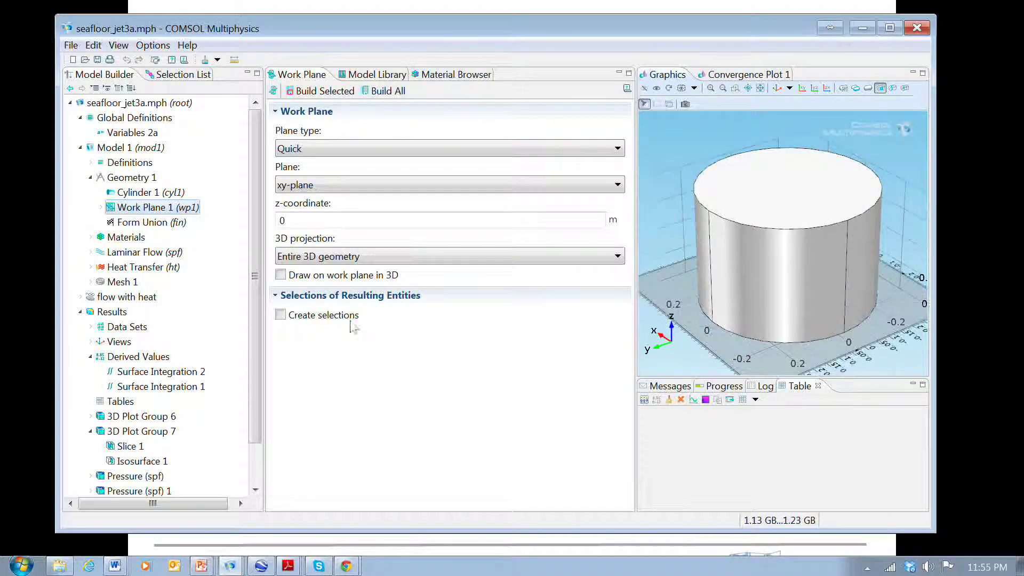
pyautogui.click(124, 254)
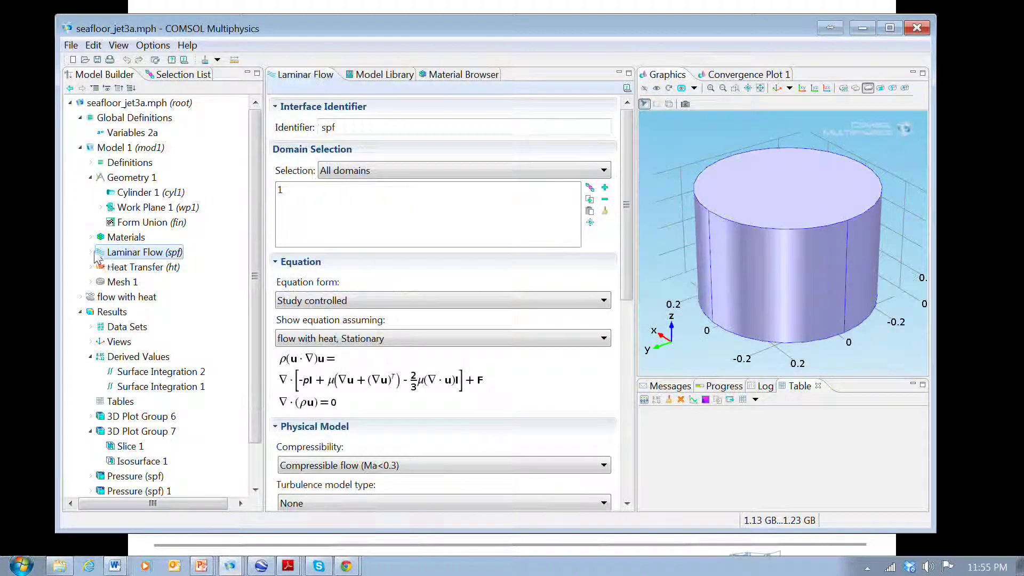
# Review Inlet 1 on boundary 5 with 0.03 m/s normal inflow, then Outlet 1 on boundary 4.
pyautogui.doubleClick(124, 257)
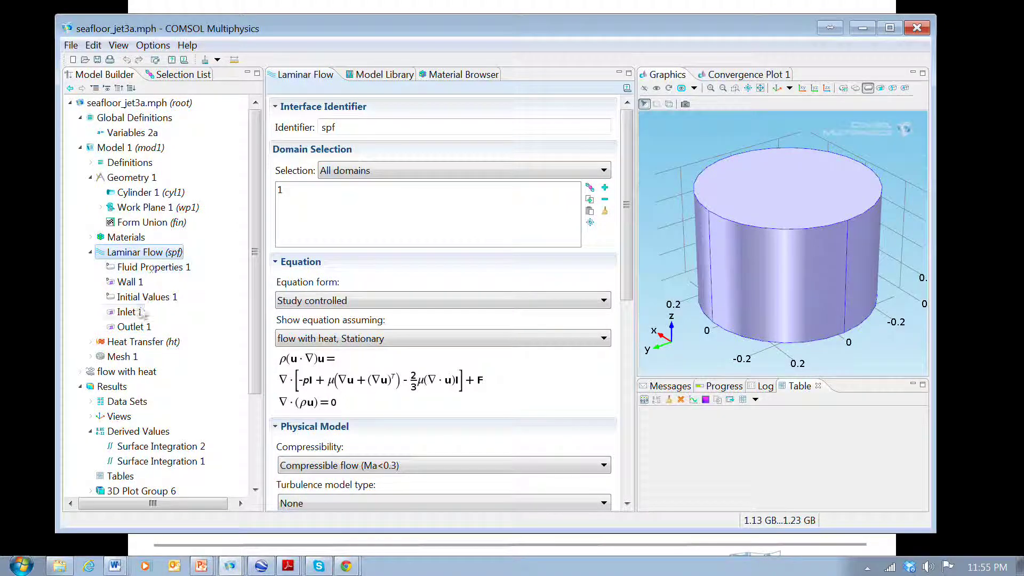
pyautogui.click(137, 314)
pyautogui.moveTo(768, 267); pyautogui.dragTo(765, 190)
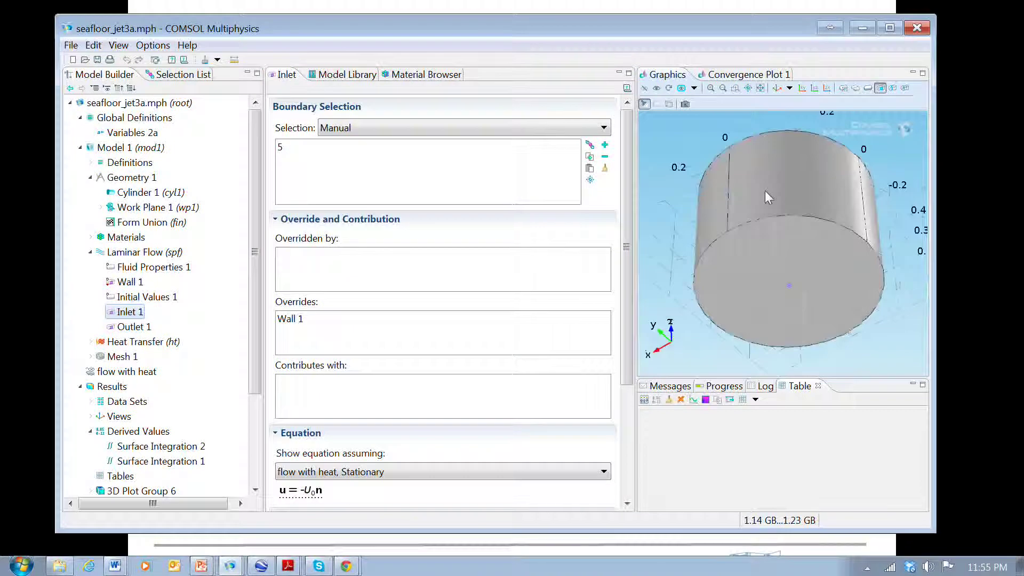
pyautogui.moveTo(627, 246); pyautogui.dragTo(627, 358)
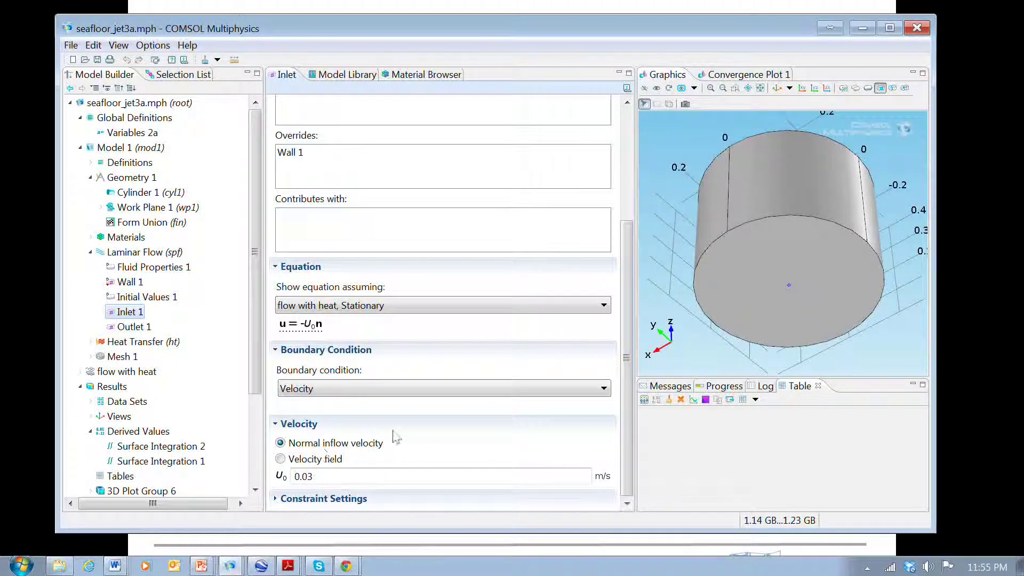
pyautogui.click(134, 327)
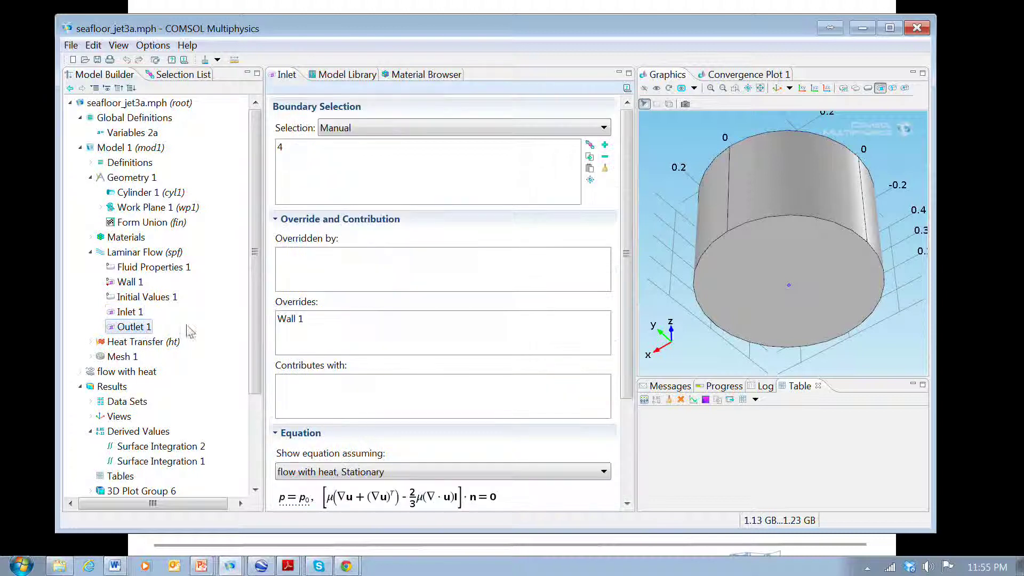
pyautogui.moveTo(747, 212); pyautogui.dragTo(767, 328)
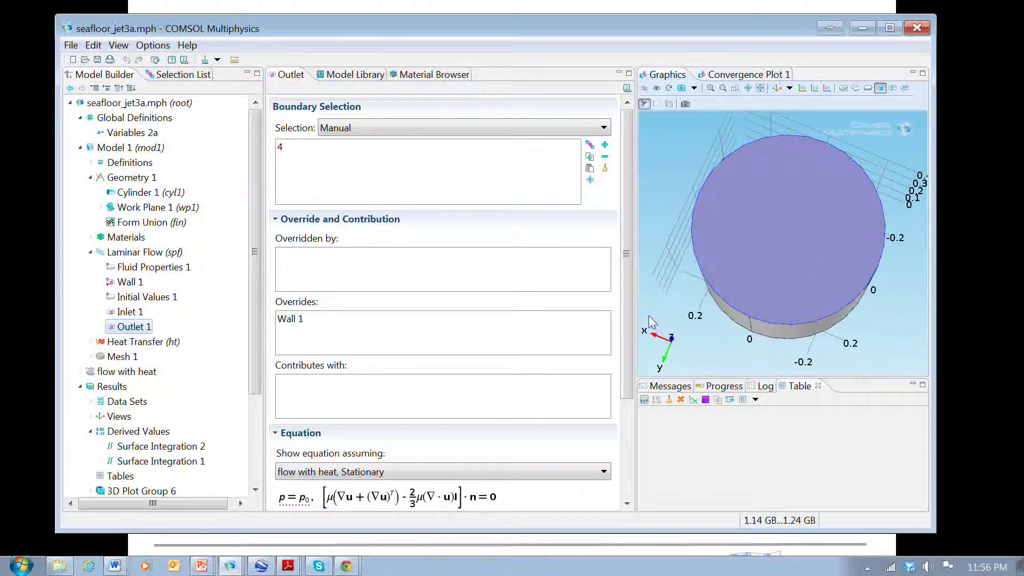
# Look over the Heat Transfer features, the Water material, Temperature 1 and Outflow 1.
pyautogui.click(112, 344)
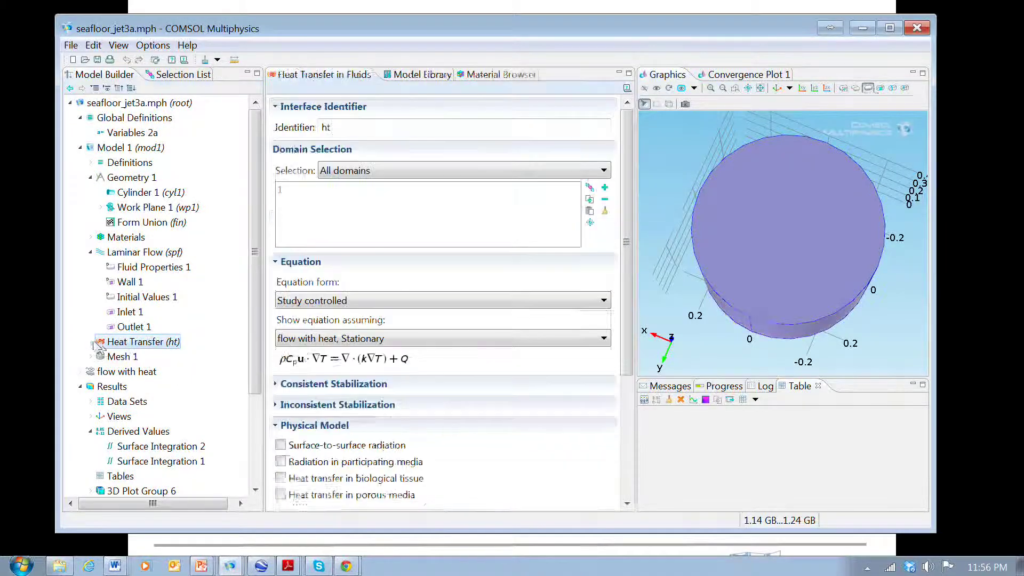
pyautogui.click(92, 342)
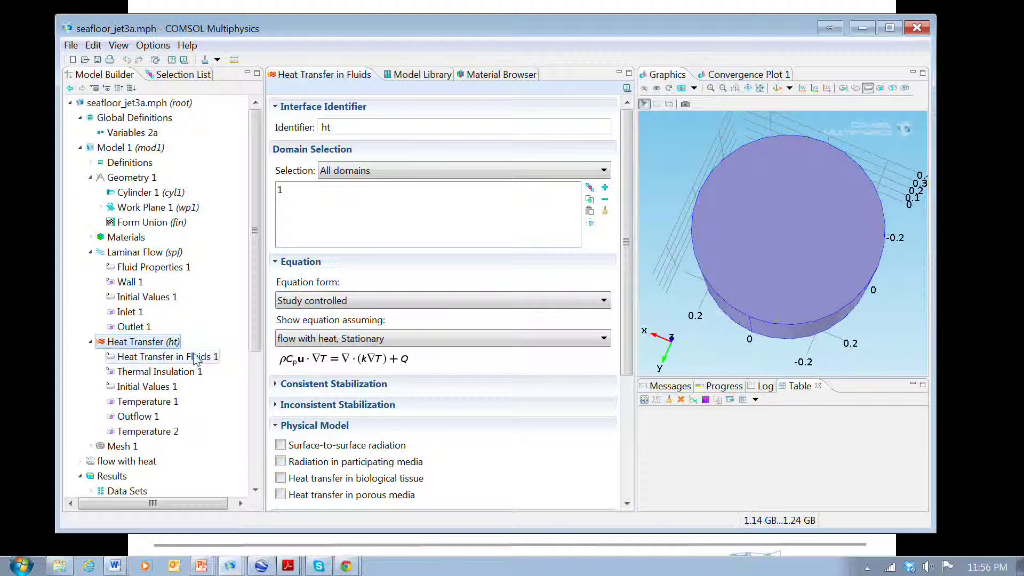
pyautogui.doubleClick(128, 238)
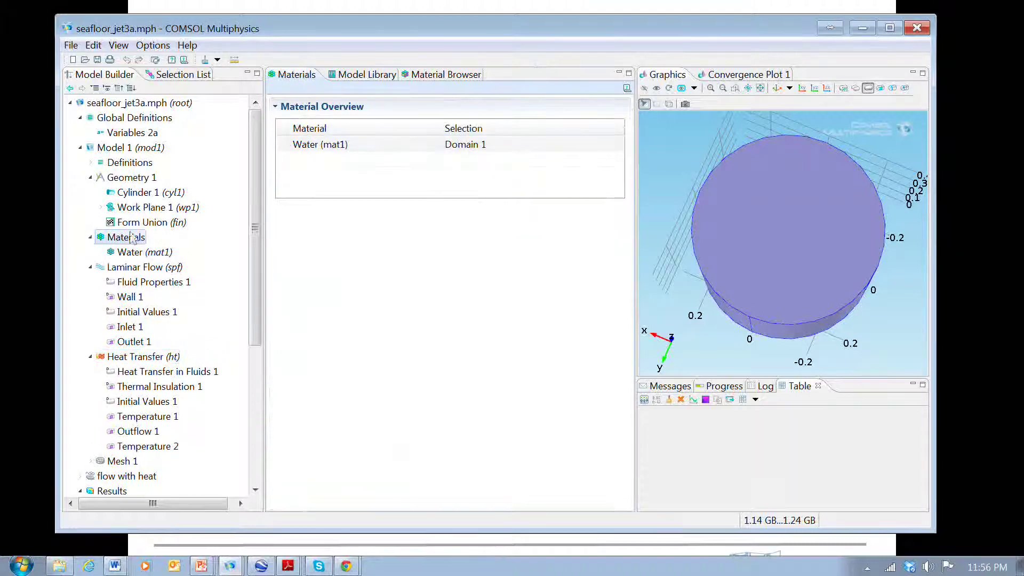
pyautogui.click(138, 252)
pyautogui.click(173, 417)
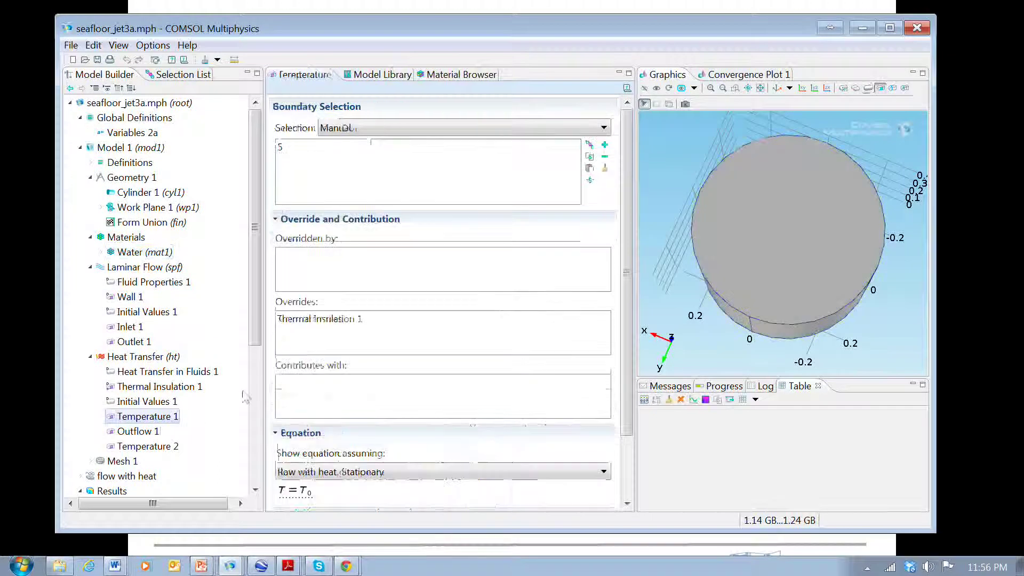
pyautogui.moveTo(808, 232); pyautogui.dragTo(809, 156)
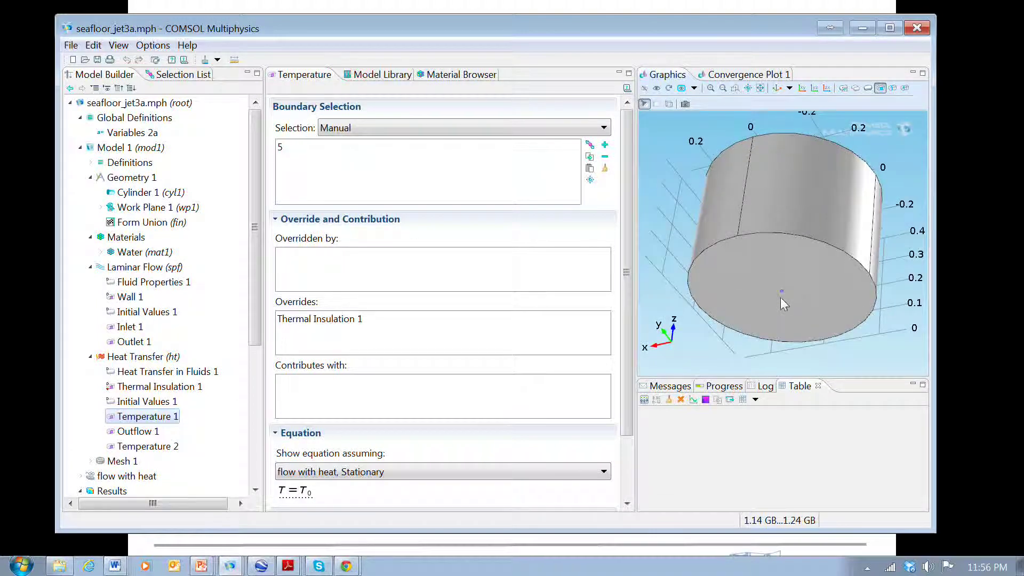
pyautogui.click(138, 431)
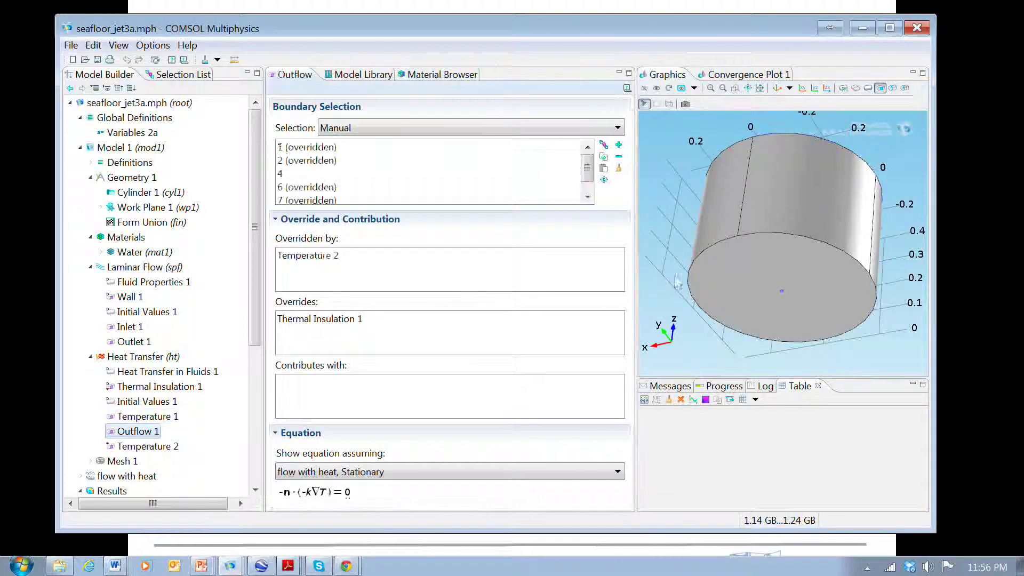
pyautogui.moveTo(772, 216); pyautogui.dragTo(768, 251)
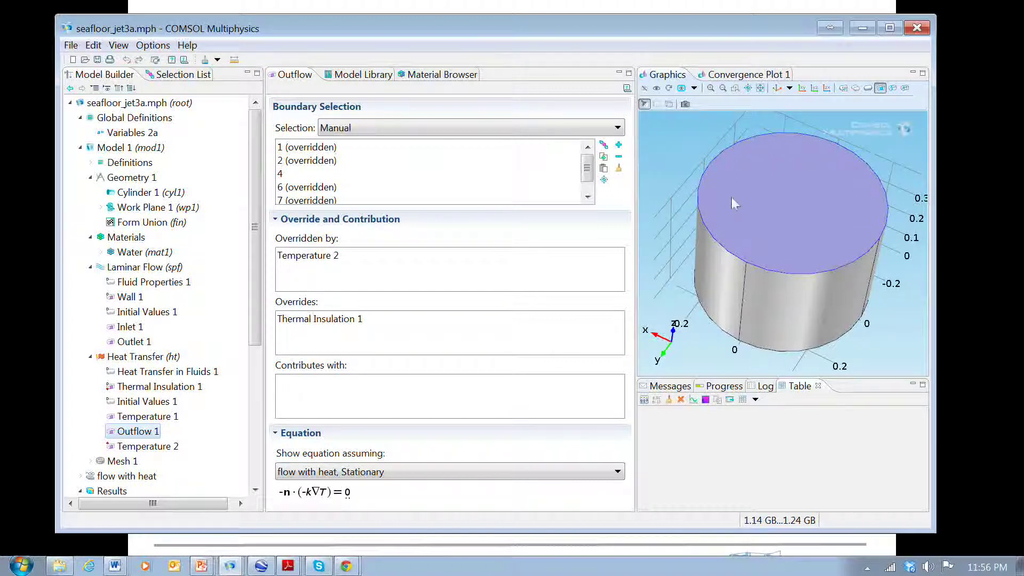
# Inspect Temperature 2 on boundaries 1–3, 6 and 7, overriding Thermal Insulation 1 and Outflow 1.
pyautogui.click(144, 447)
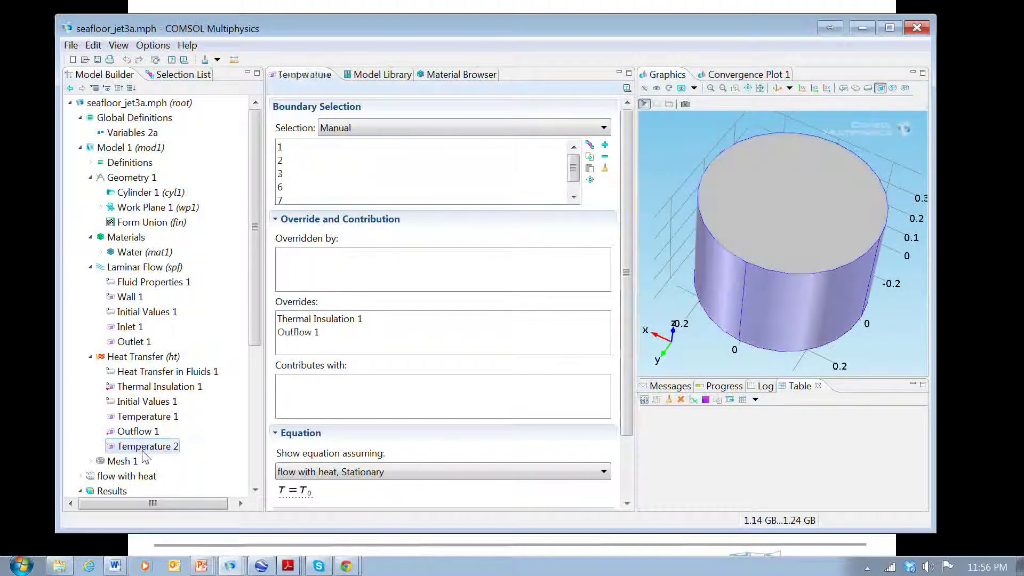
pyautogui.moveTo(795, 303); pyautogui.dragTo(808, 267)
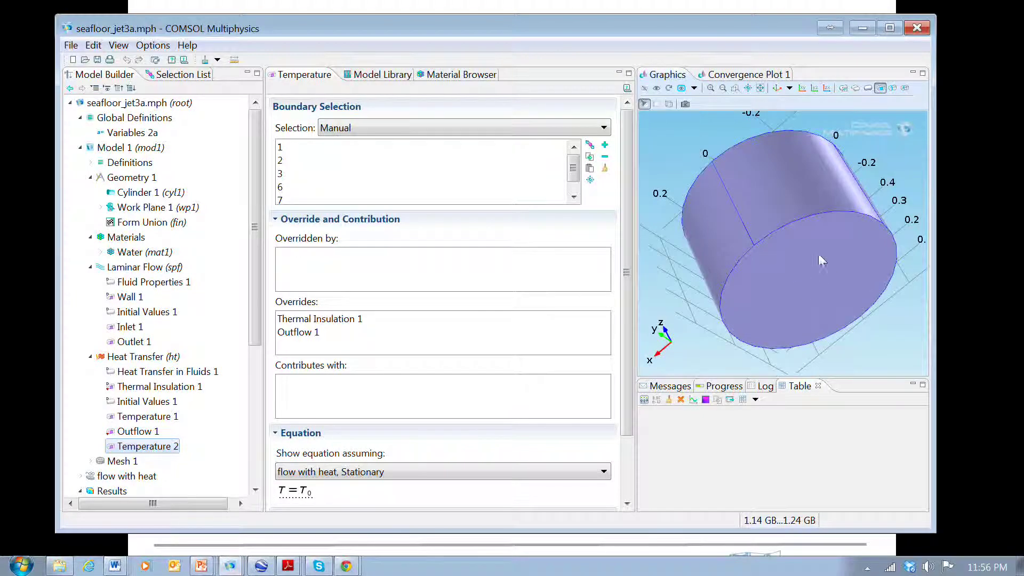
pyautogui.moveTo(819, 200); pyautogui.dragTo(898, 209)
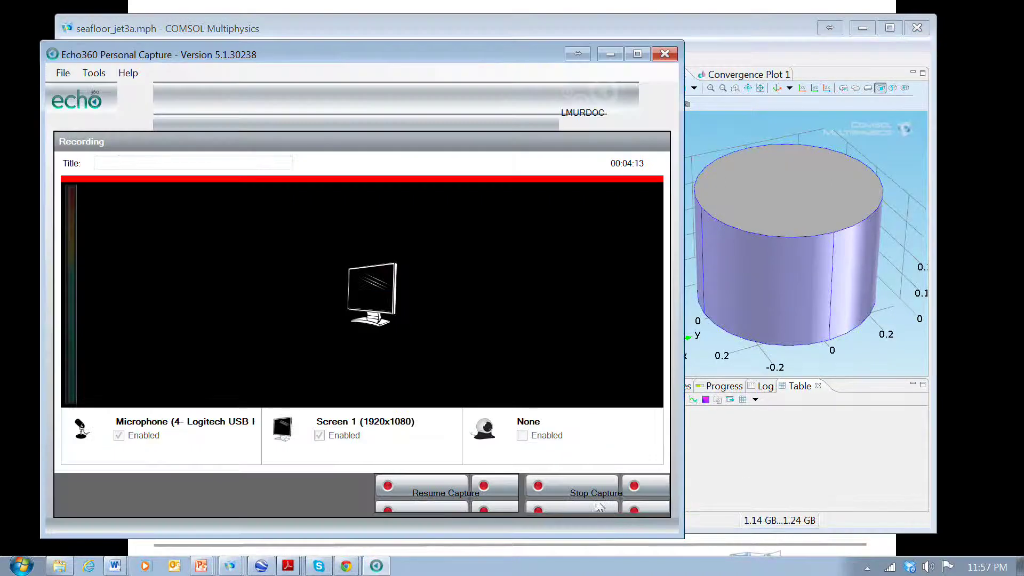
pyautogui.press('F8')
pyautogui.click(463, 512)
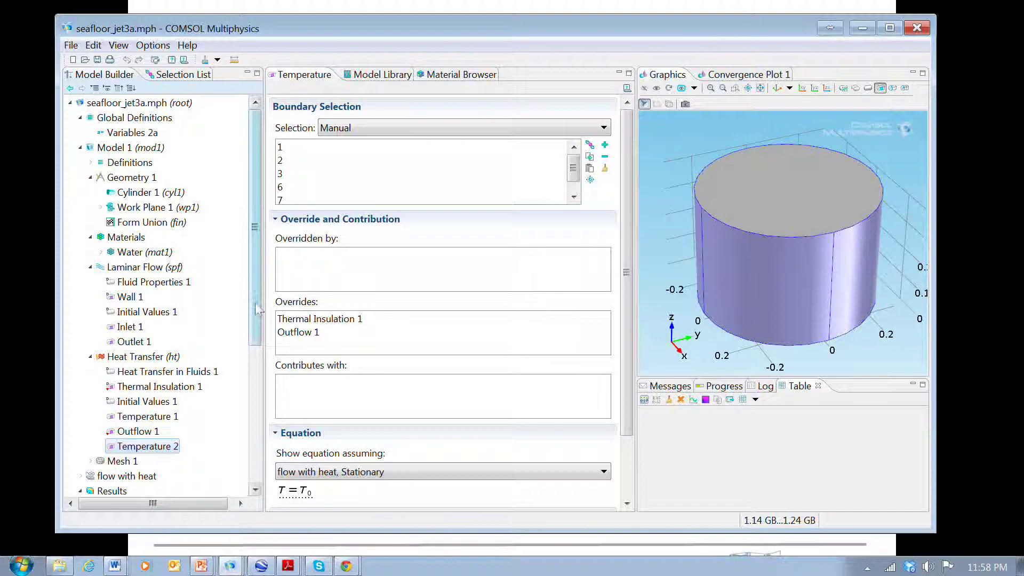
pyautogui.moveTo(260, 318); pyautogui.dragTo(213, 406)
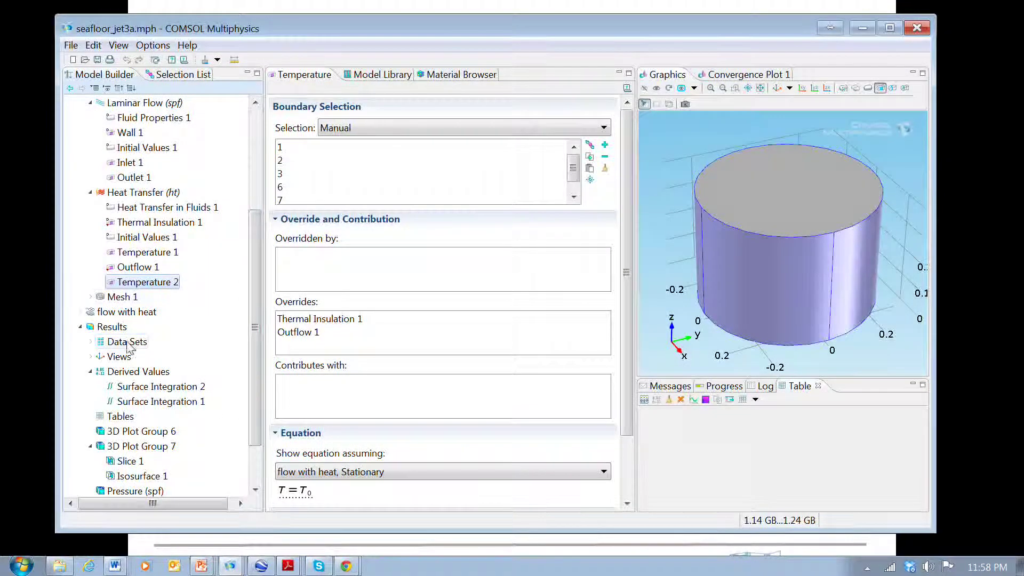
# View Mesh 1 from below, then the 'flow with heat' study with default and convergence plots enabled.
pyautogui.click(112, 297)
pyautogui.moveTo(789, 347); pyautogui.dragTo(793, 285)
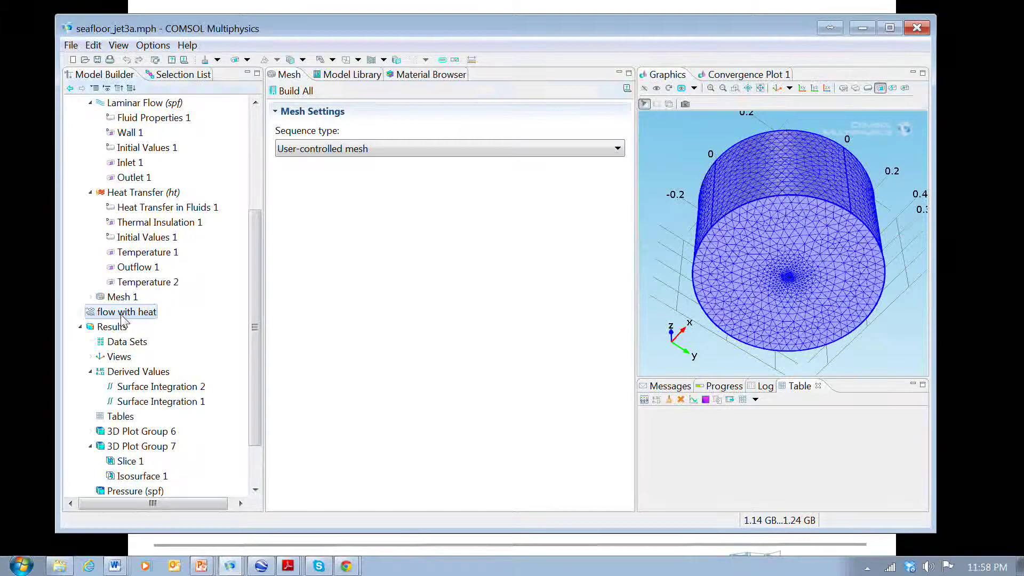
pyautogui.click(123, 315)
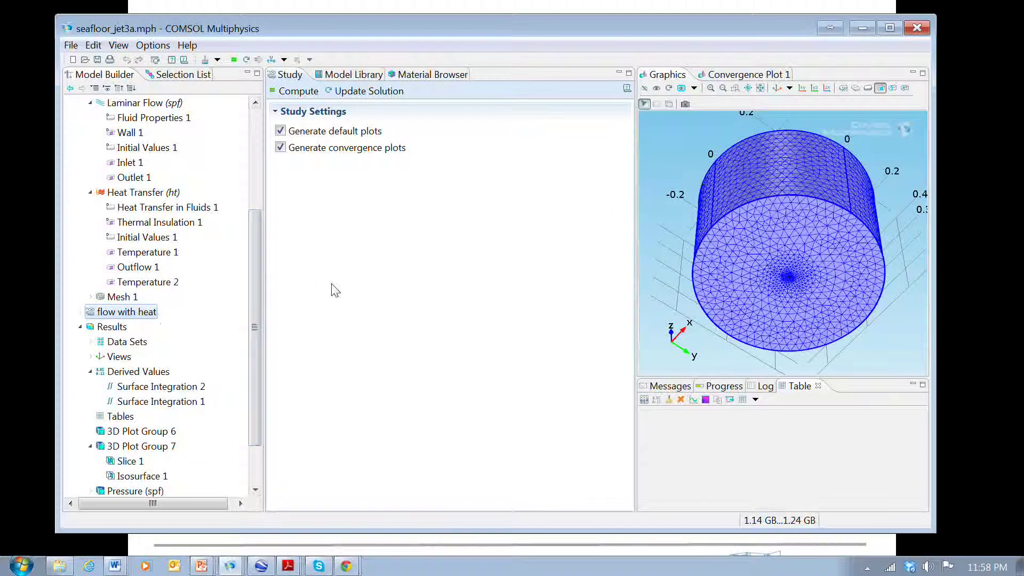
pyautogui.moveTo(256, 329); pyautogui.dragTo(261, 382)
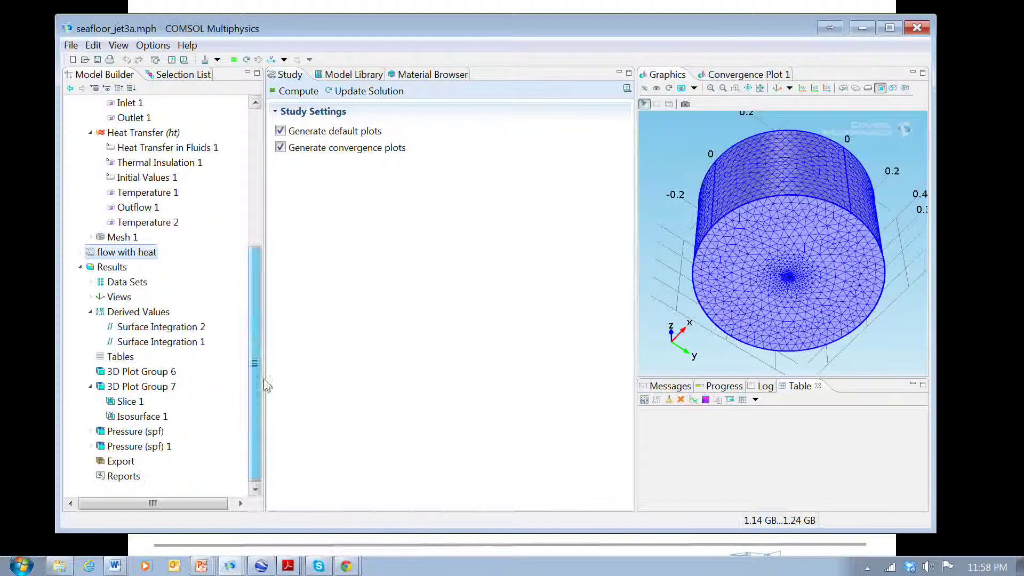
# Display 3D Plot Group 6's temperature slice from a straight-on side view.
pyautogui.click(141, 372)
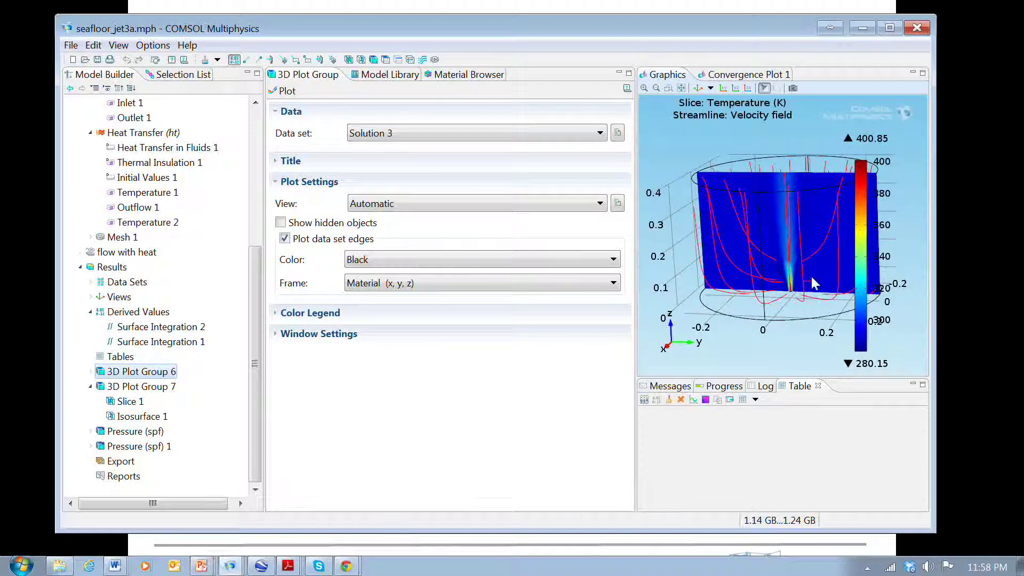
pyautogui.moveTo(815, 280); pyautogui.dragTo(823, 265)
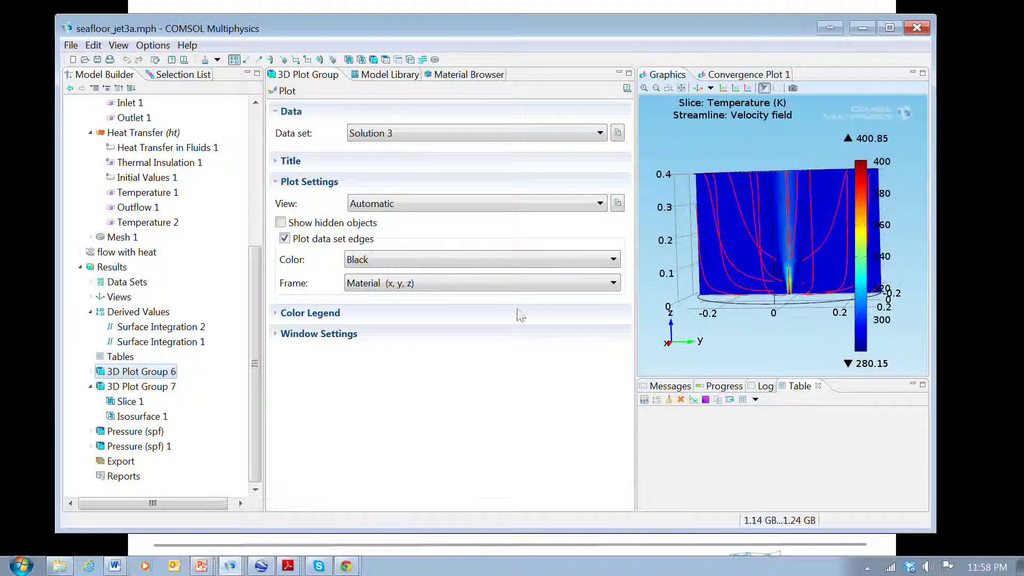
pyautogui.click(136, 416)
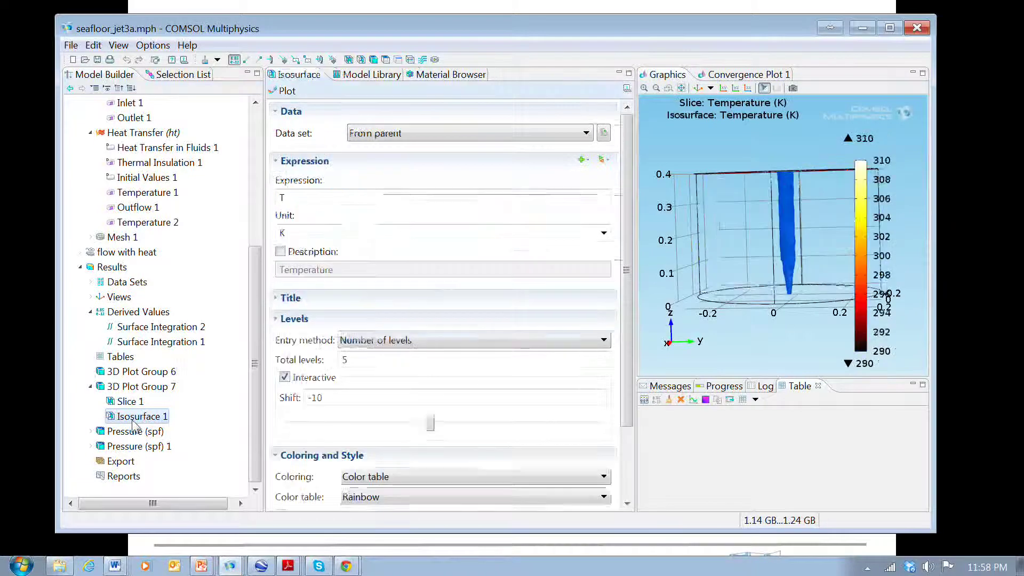
pyautogui.rightClick(131, 419)
pyautogui.click(122, 419)
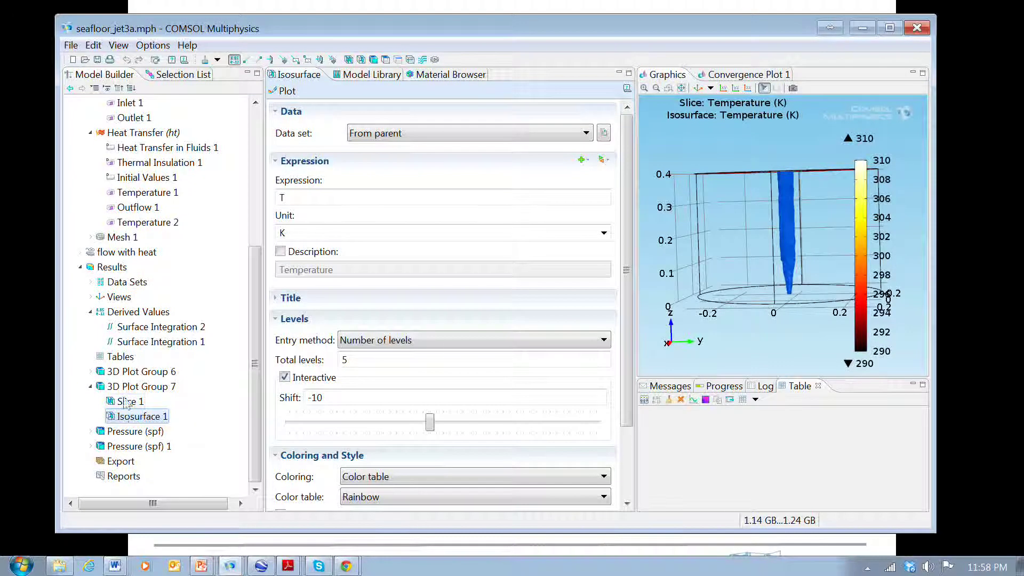
# Disable Streamline 1 and zoom in on the hot plume above the vent.
pyautogui.click(122, 372)
pyautogui.click(92, 373)
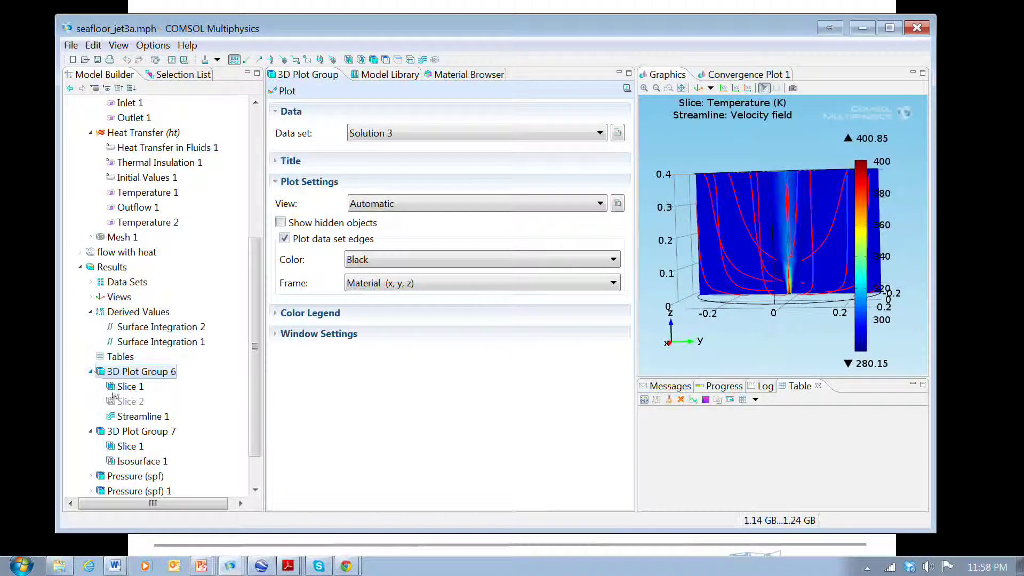
pyautogui.click(136, 416)
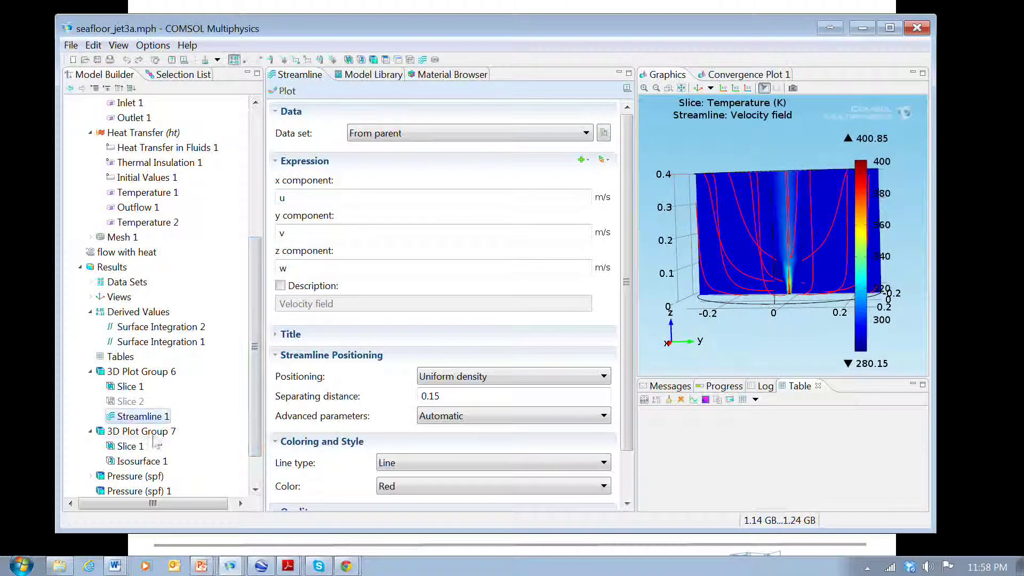
pyautogui.rightClick(143, 427)
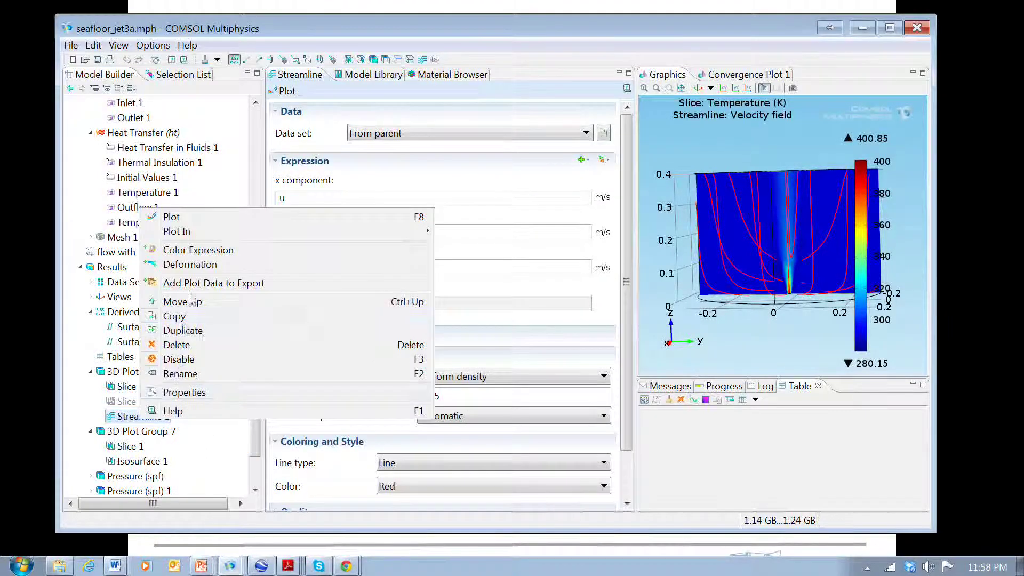
pyautogui.click(207, 359)
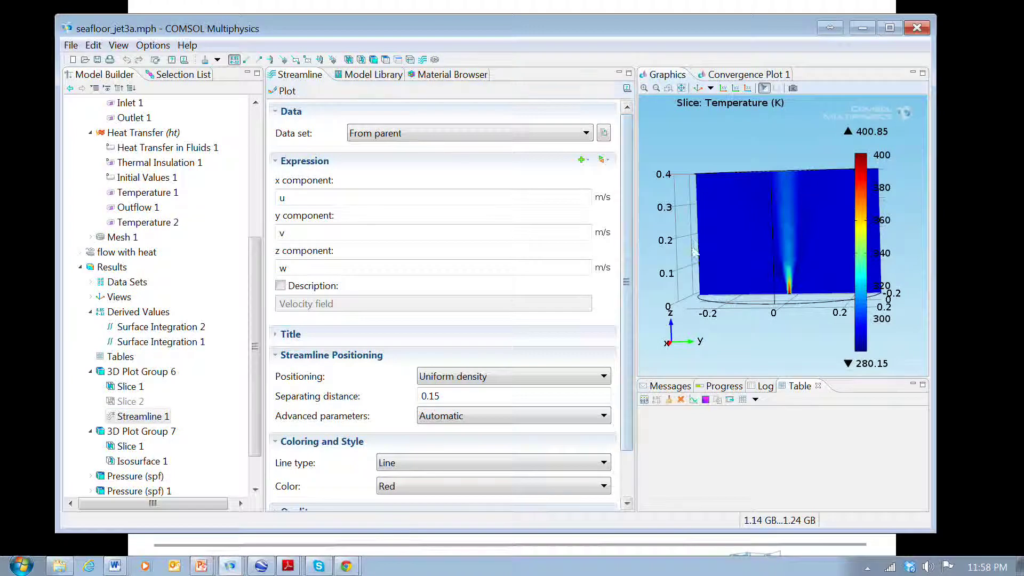
pyautogui.click(668, 88)
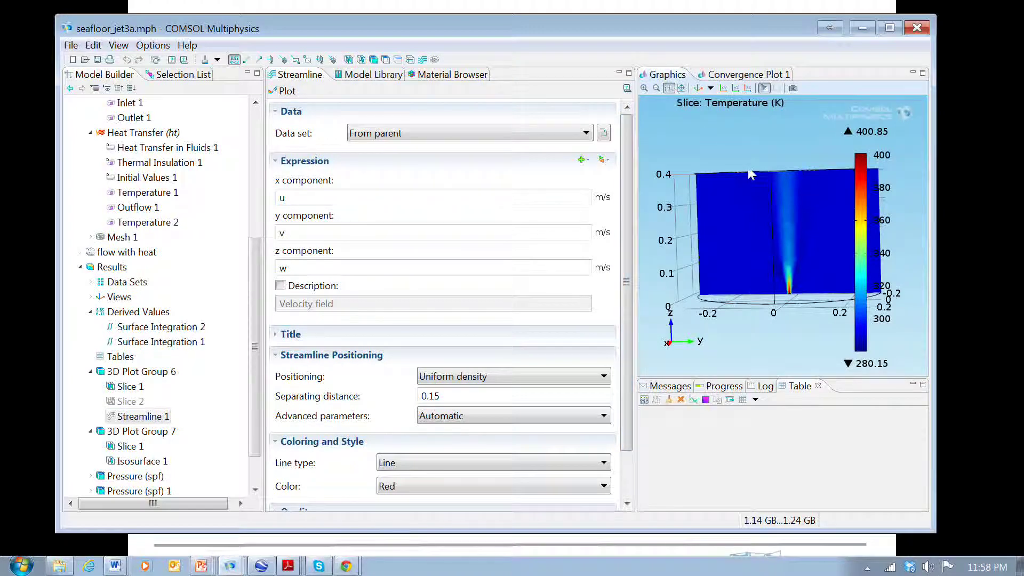
pyautogui.moveTo(750, 175); pyautogui.dragTo(843, 306)
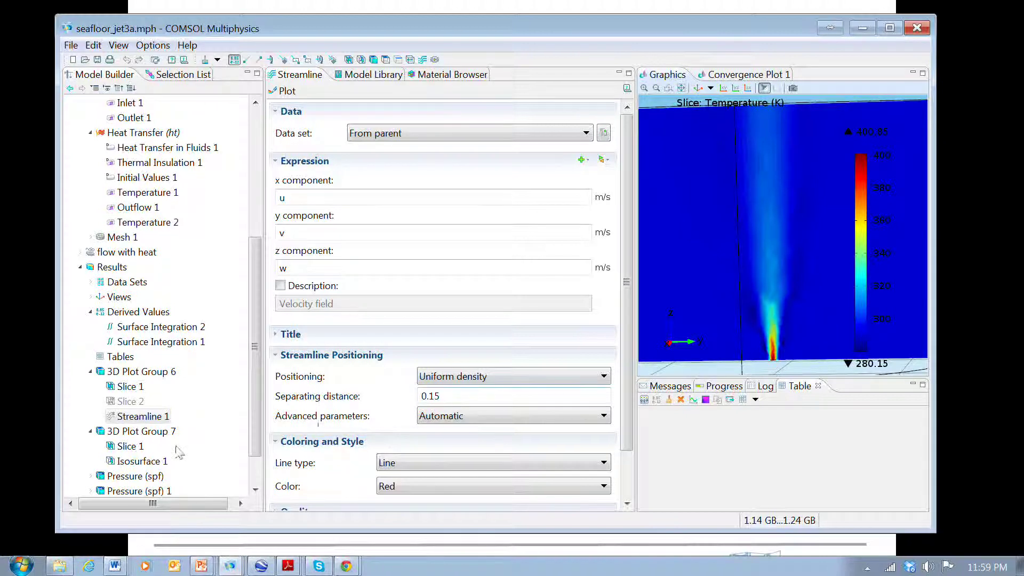
# Tilt 3D Plot Group 7 to see the warm top slice, then show the Variables 2a definitions.
pyautogui.click(134, 433)
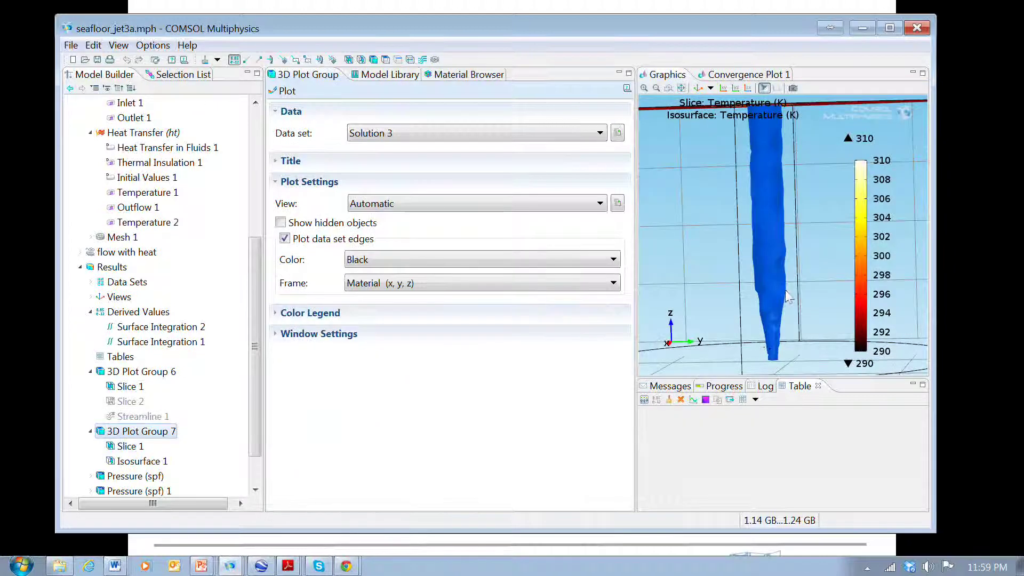
pyautogui.moveTo(728, 296); pyautogui.dragTo(734, 345)
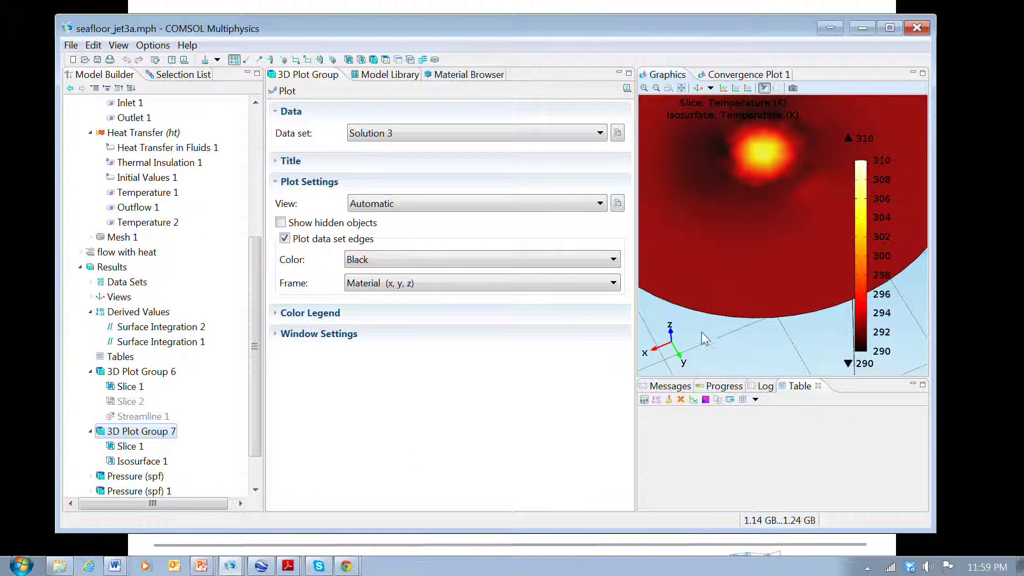
pyautogui.moveTo(252, 435); pyautogui.dragTo(252, 306)
pyautogui.click(131, 132)
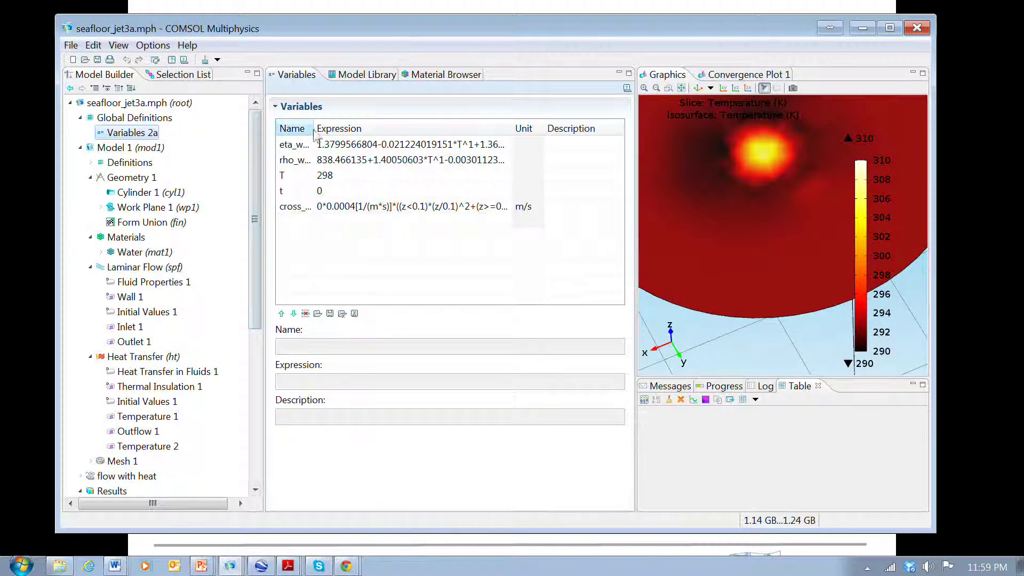
# Widen the Name and Expression columns of the Variables 2a table.
pyautogui.moveTo(313, 133); pyautogui.dragTo(338, 133)
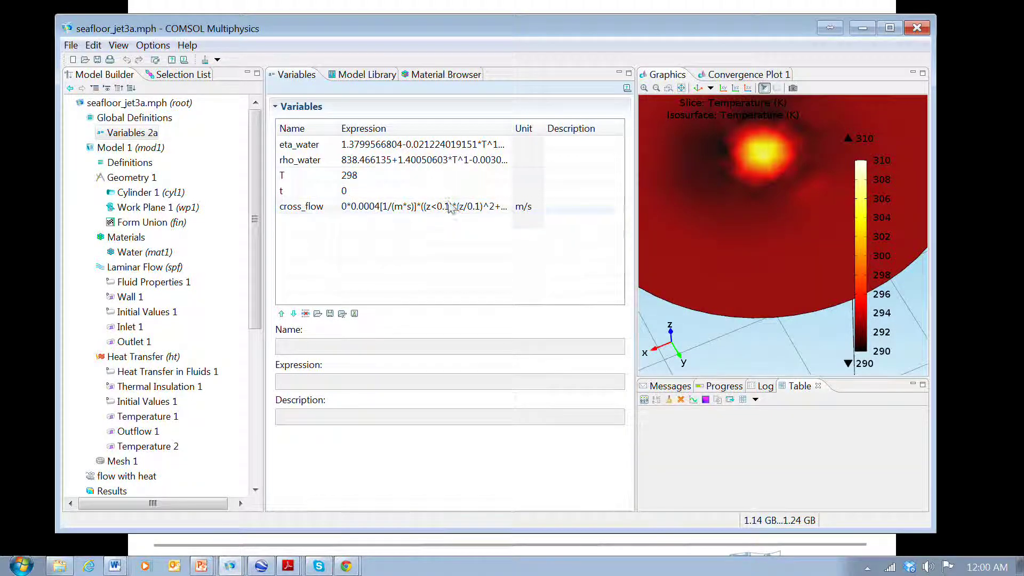
pyautogui.moveTo(511, 133); pyautogui.dragTo(554, 133)
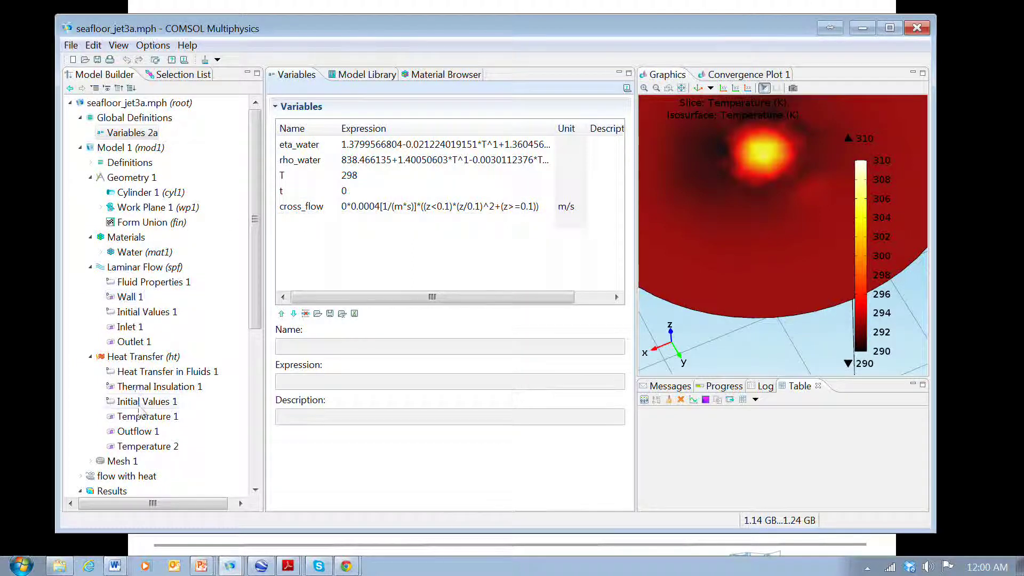
pyautogui.click(157, 372)
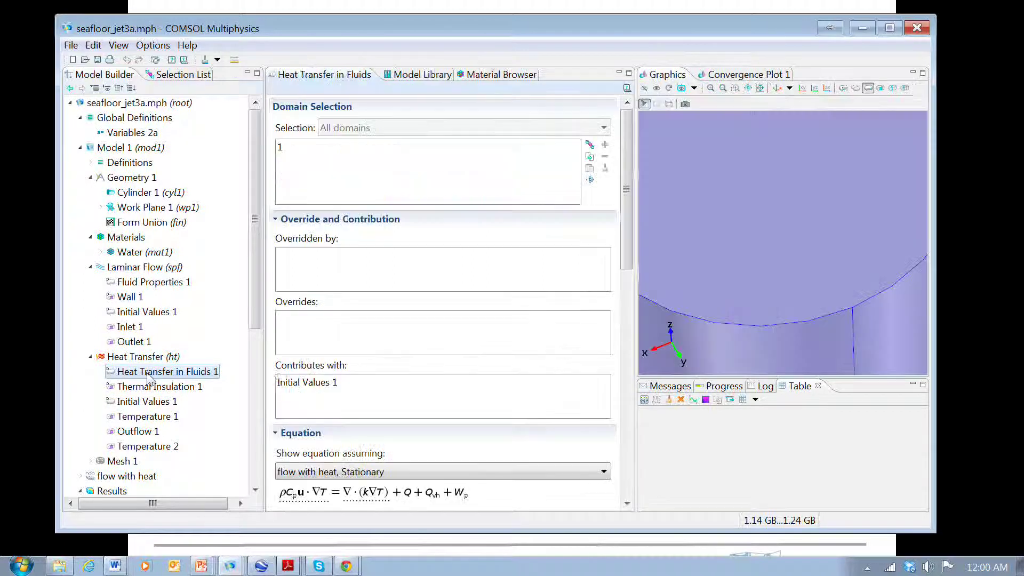
# Scroll Heat Transfer in Fluids 1 to its velocity field input (u, v+cross_flow, w).
pyautogui.scroll(-10, 272, 371)
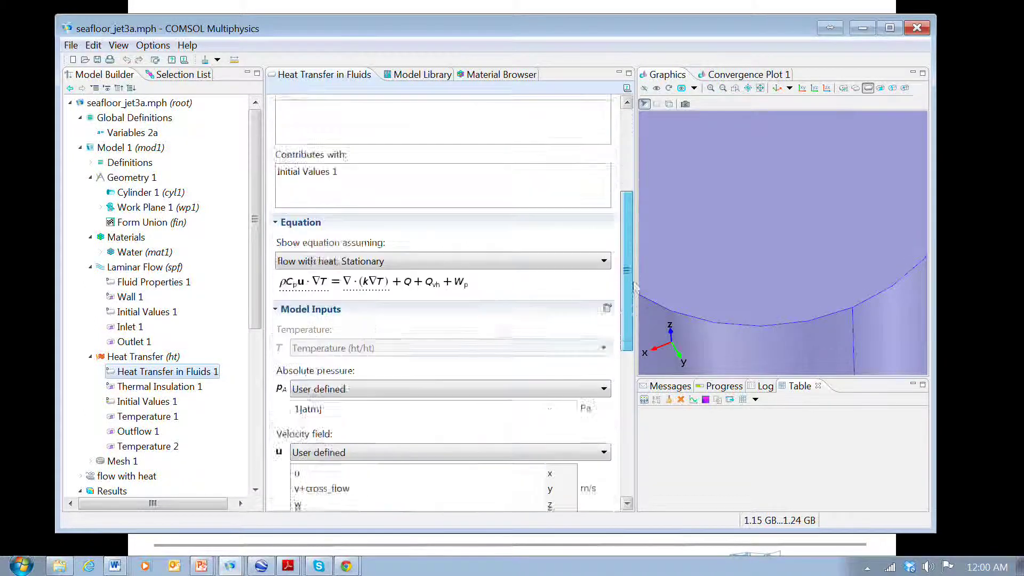
pyautogui.scroll(-2, 426, 336)
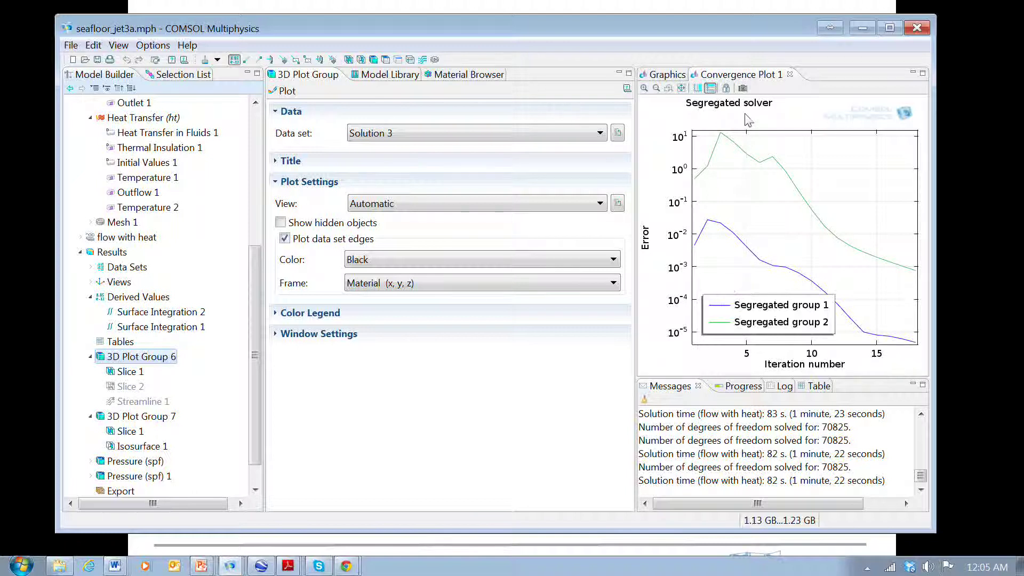
pyautogui.click(709, 88)
# Show 3D Plot Group 7's Solution 3 slice and isosurface, scaled 290–310 K.
pyautogui.click(662, 76)
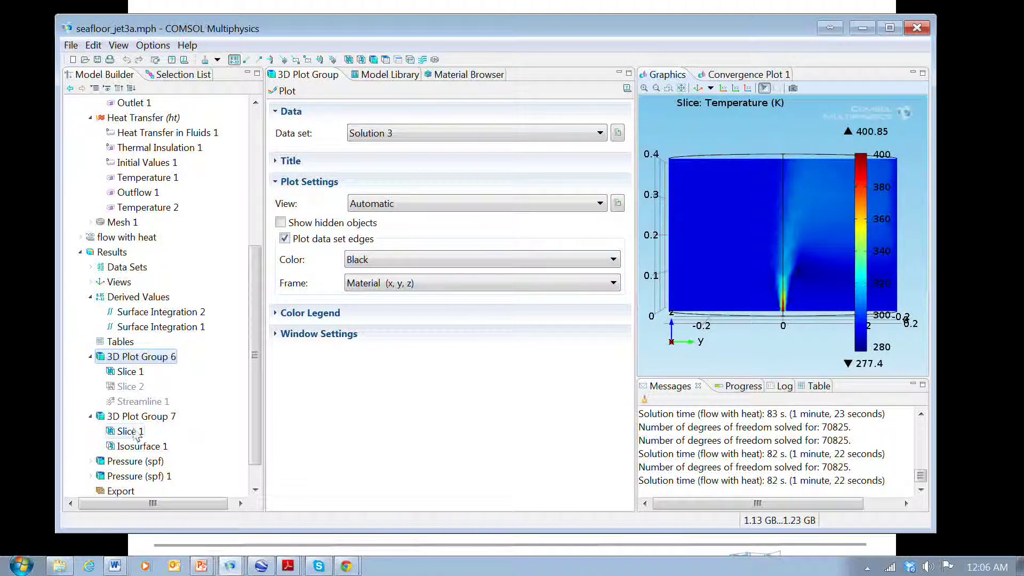
pyautogui.click(130, 417)
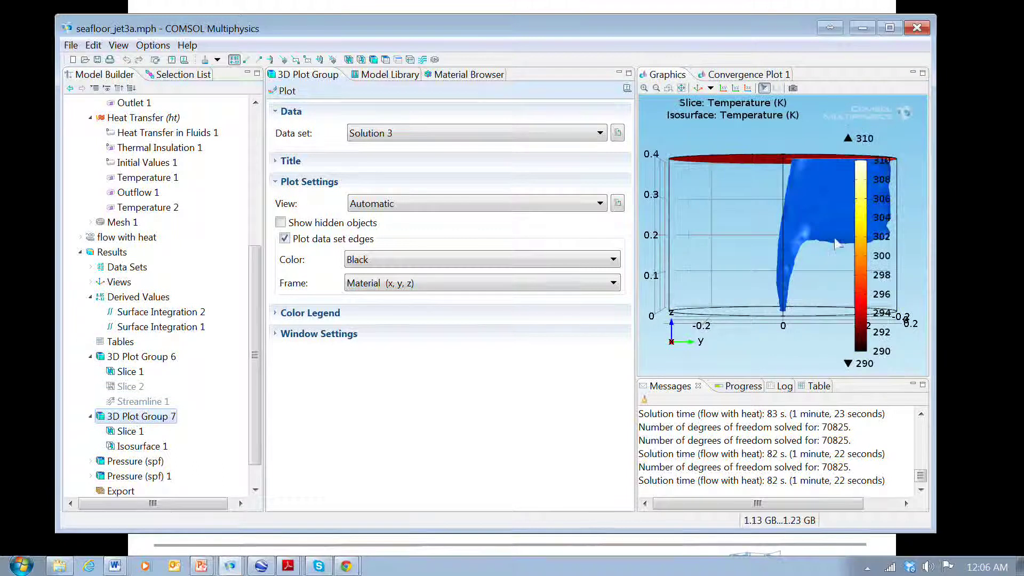